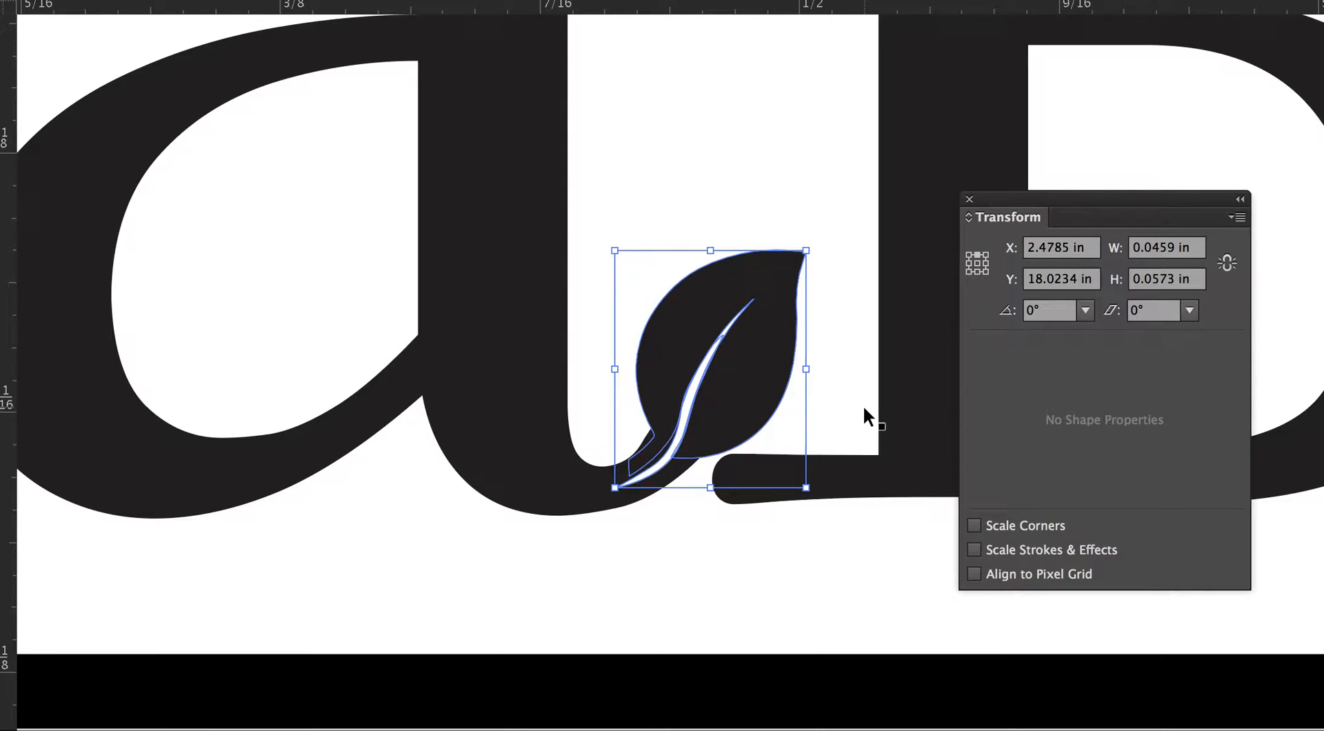
# Drag the leaf with Align to Pixel Grid turned on, see it snap off the letter, and undo the nudge.
pyautogui.moveTo(799, 357)
pyautogui.mouseDown()
pyautogui.moveTo(778, 343)
pyautogui.moveTo(843, 500)
pyautogui.moveTo(734, 353)
pyautogui.moveTo(755, 394)
pyautogui.moveTo(714, 348)
pyautogui.moveTo(771, 363)
pyautogui.mouseUp()
pyautogui.click(974, 573)
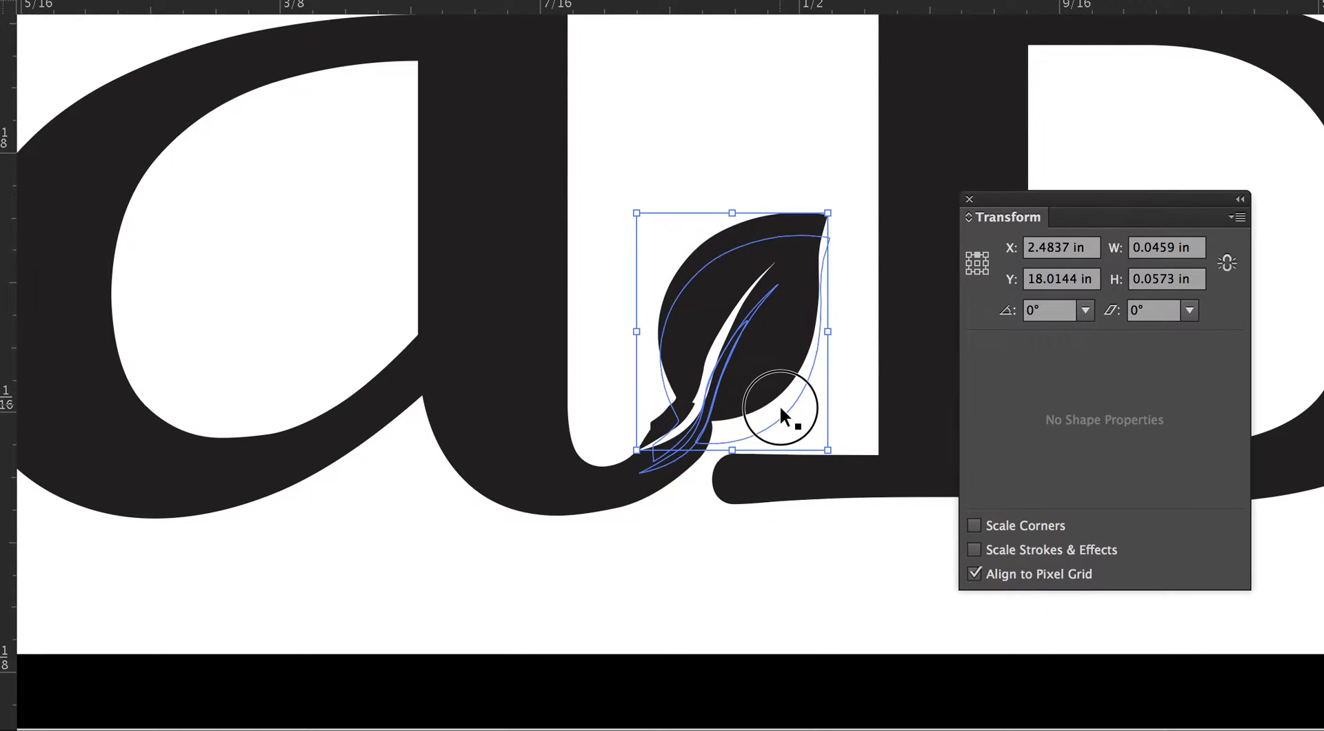
pyautogui.moveTo(780, 405); pyautogui.dragTo(768, 427)
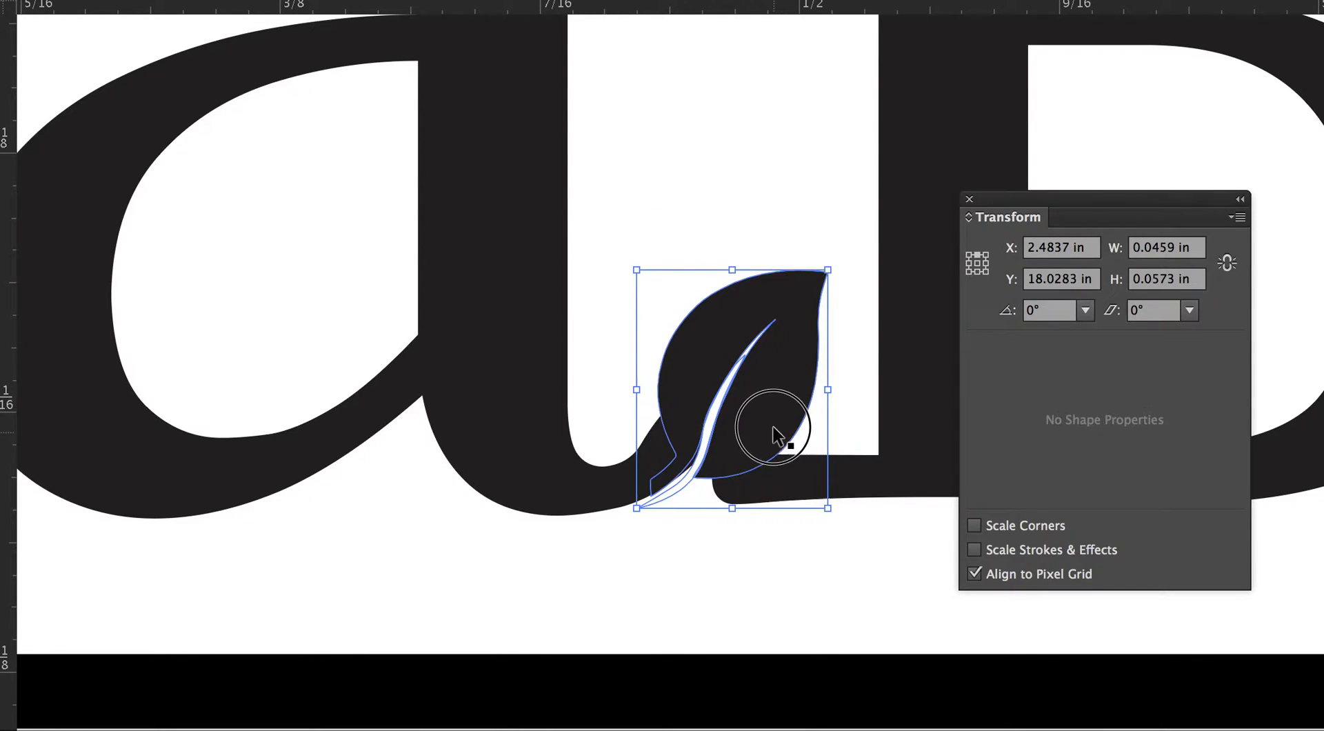
pyautogui.press('super+z')
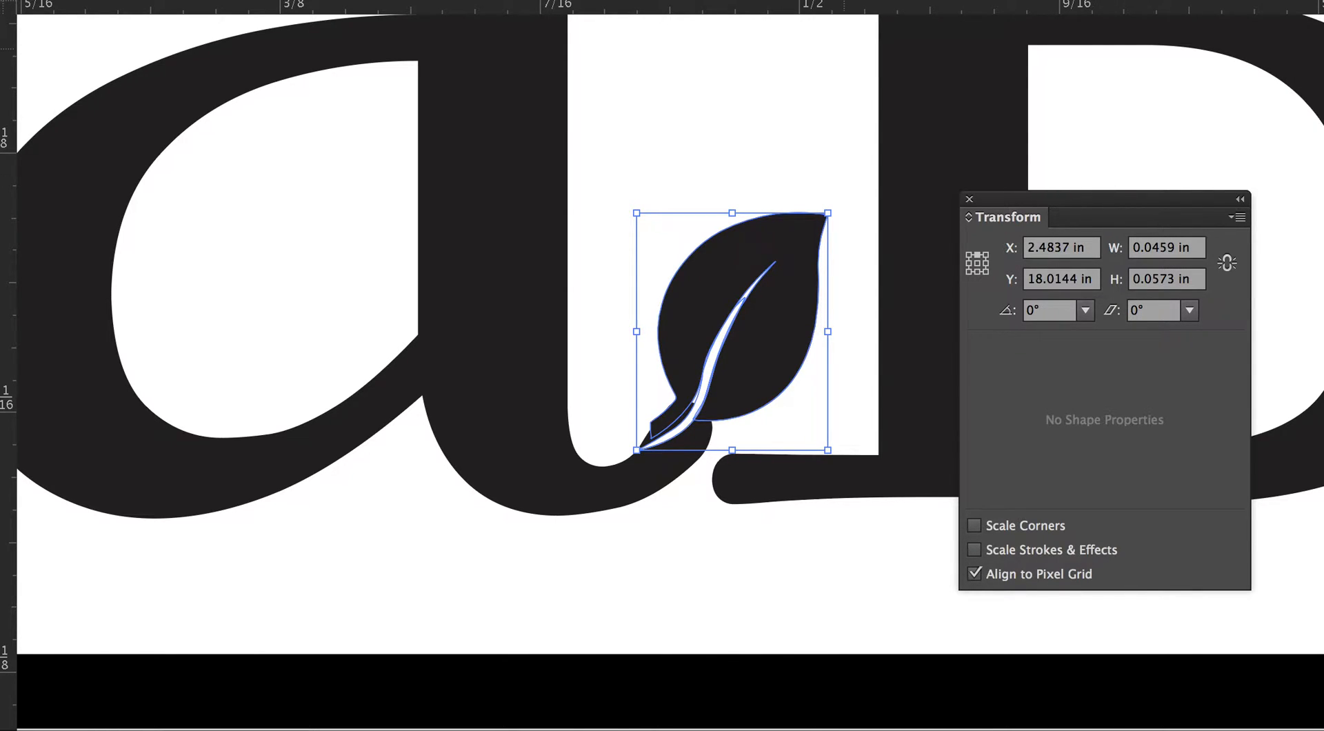
pyautogui.click(538, 2)
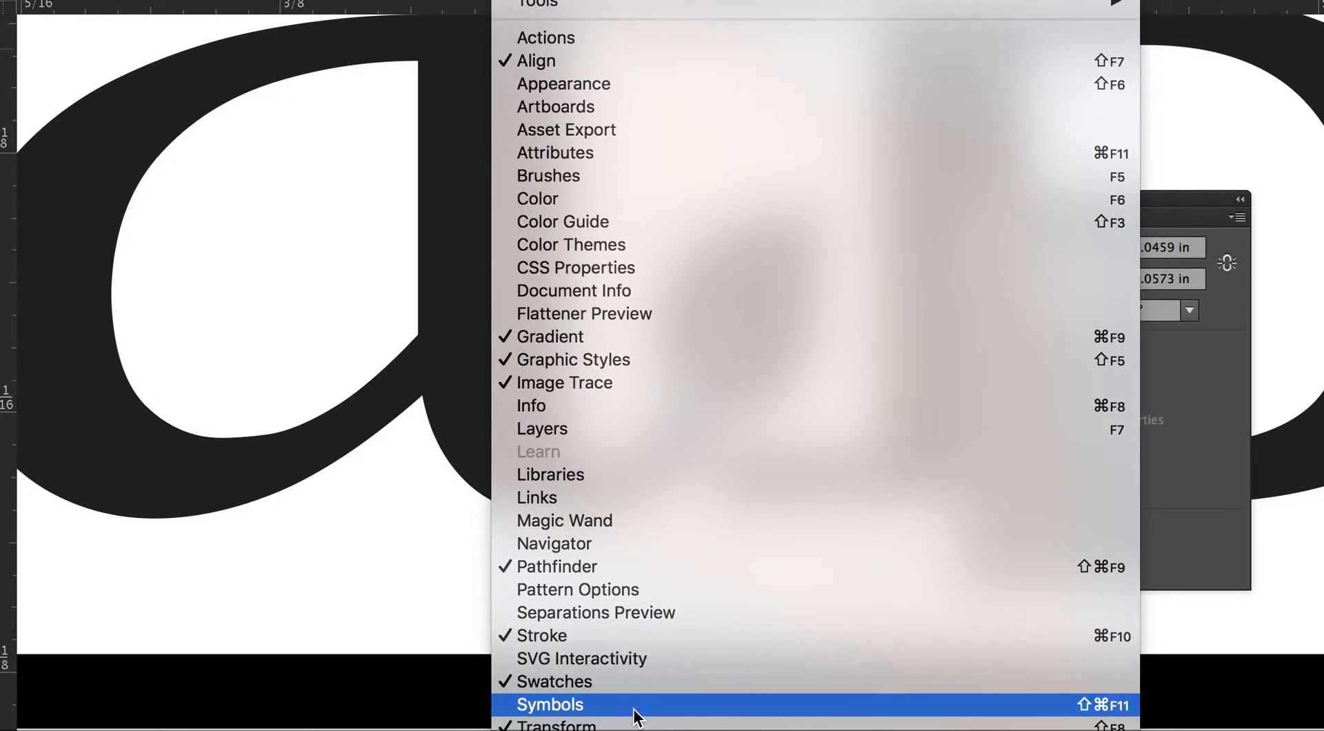
pyautogui.click(308, 531)
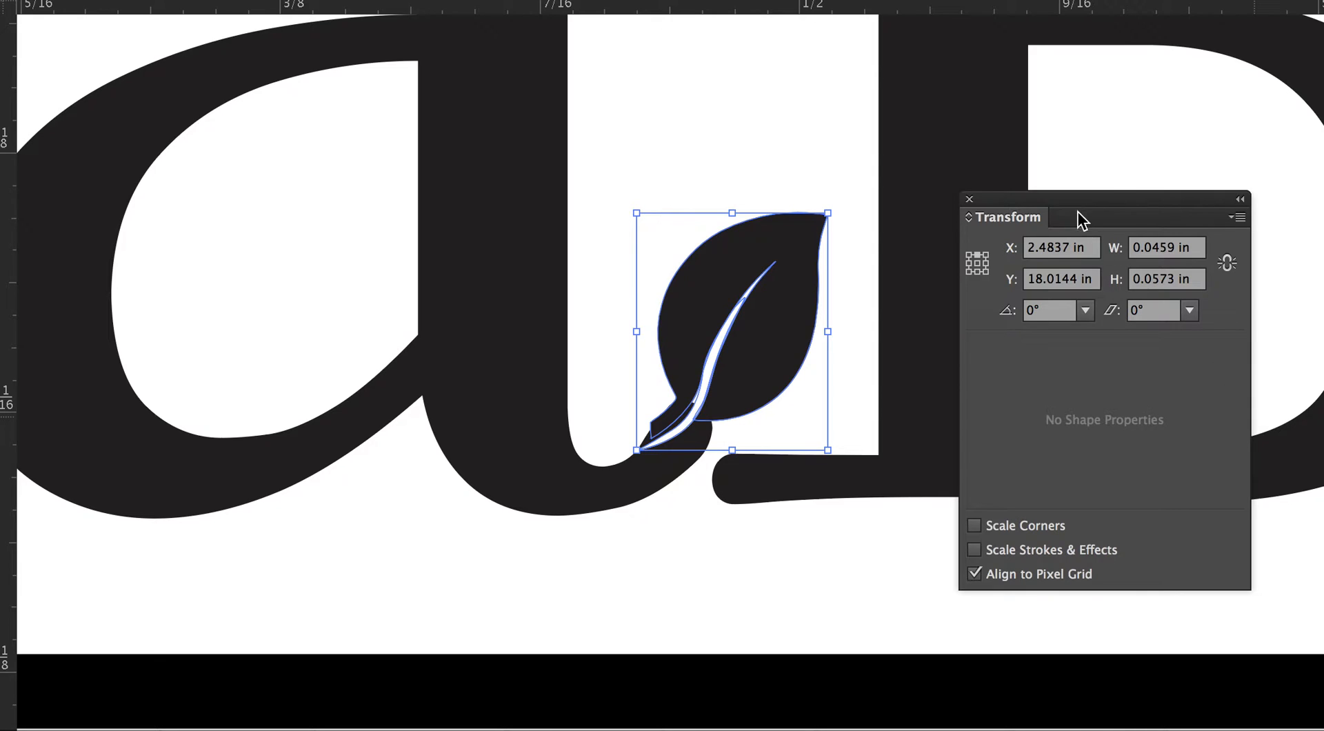
pyautogui.click(494, 277)
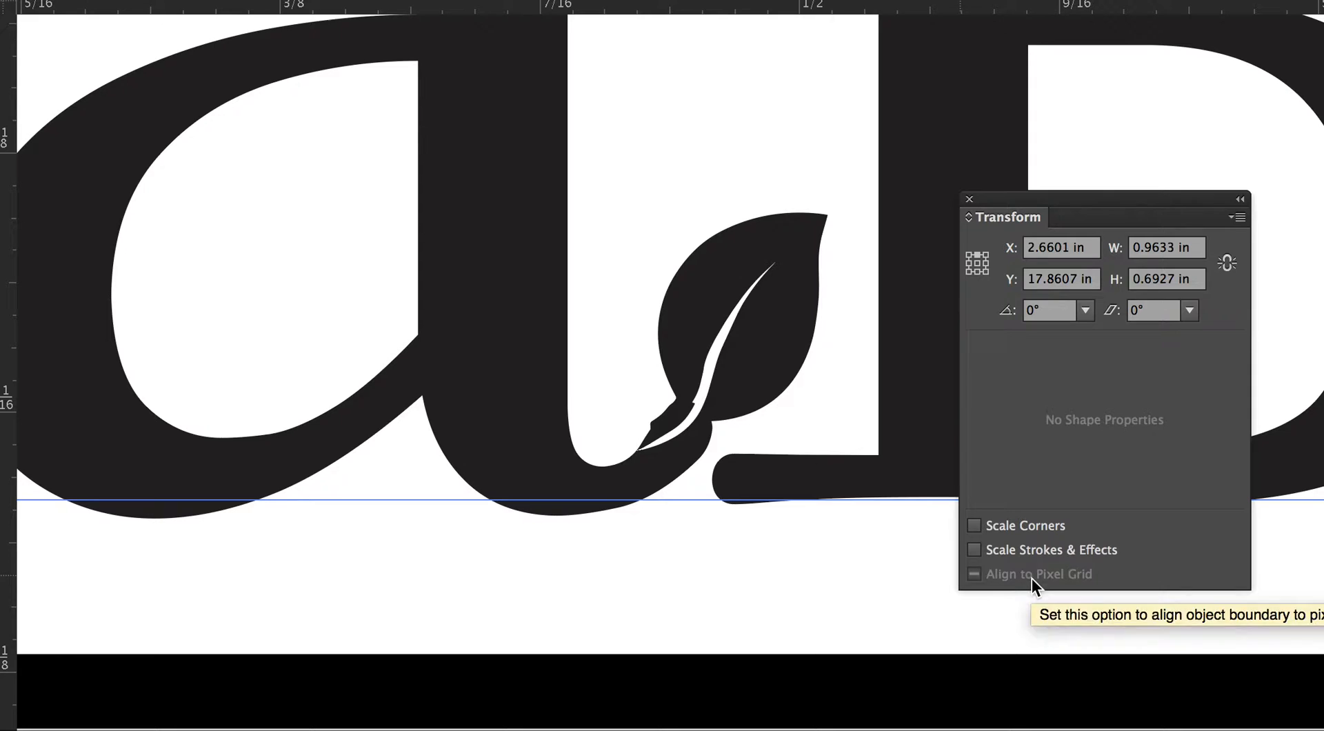
pyautogui.click(709, 310)
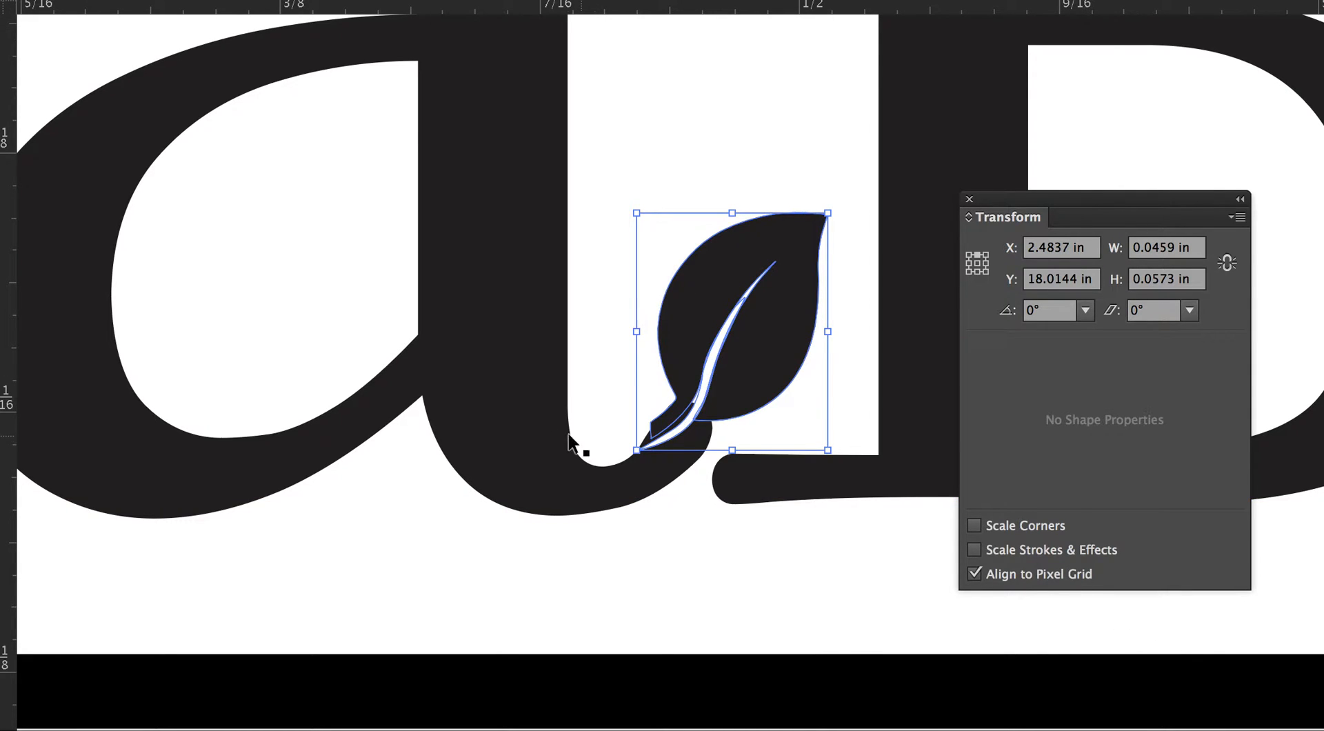
pyautogui.click(1082, 599)
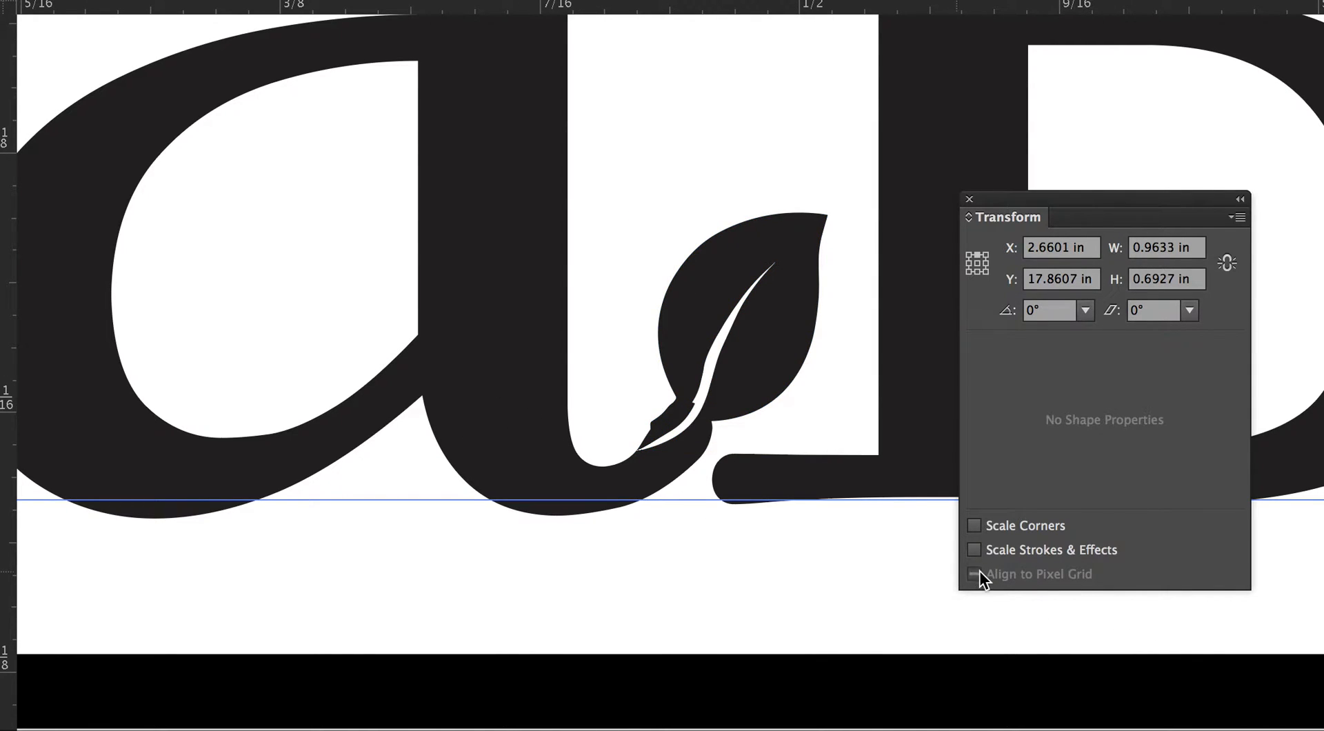
pyautogui.click(662, 351)
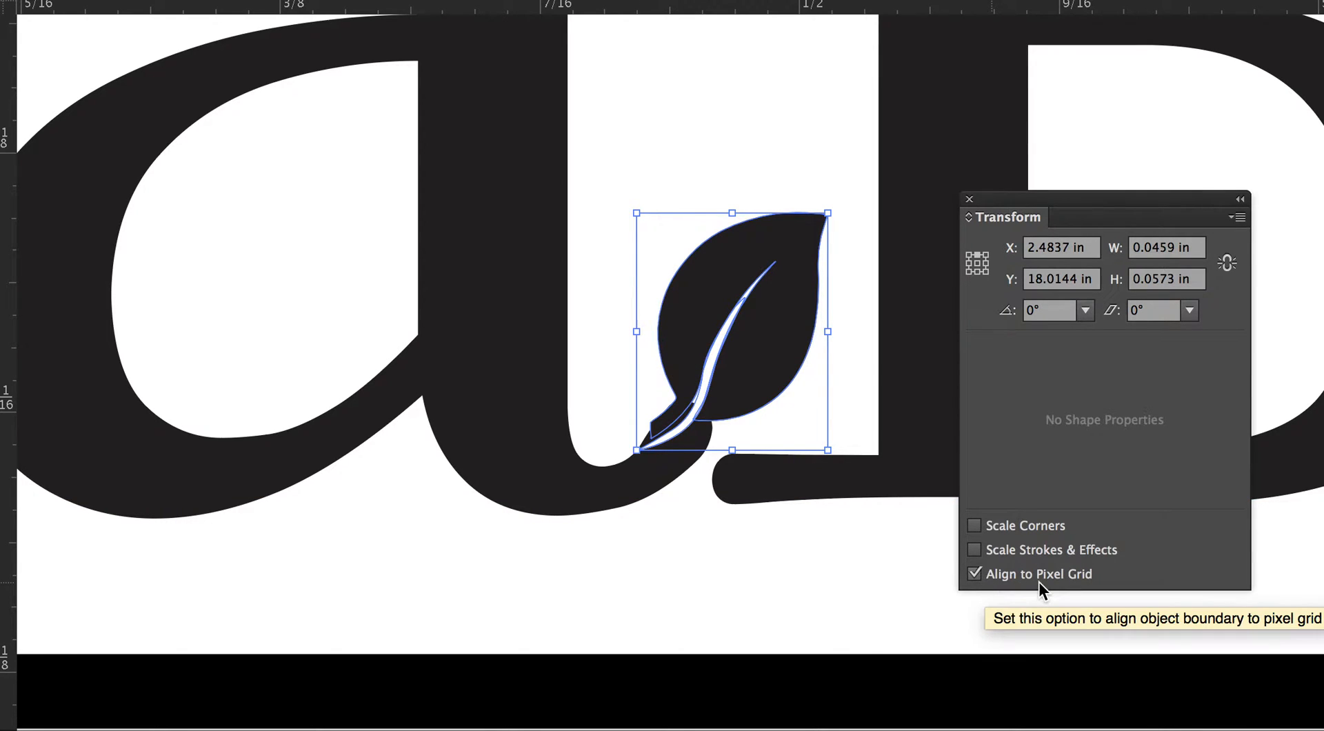
# Uncheck Align to Pixel Grid for the leaf and move it down-left toward the letter's stroke.
pyautogui.click(977, 574)
pyautogui.moveTo(771, 399)
pyautogui.mouseDown()
pyautogui.moveTo(780, 431)
pyautogui.moveTo(759, 427)
pyautogui.mouseUp()
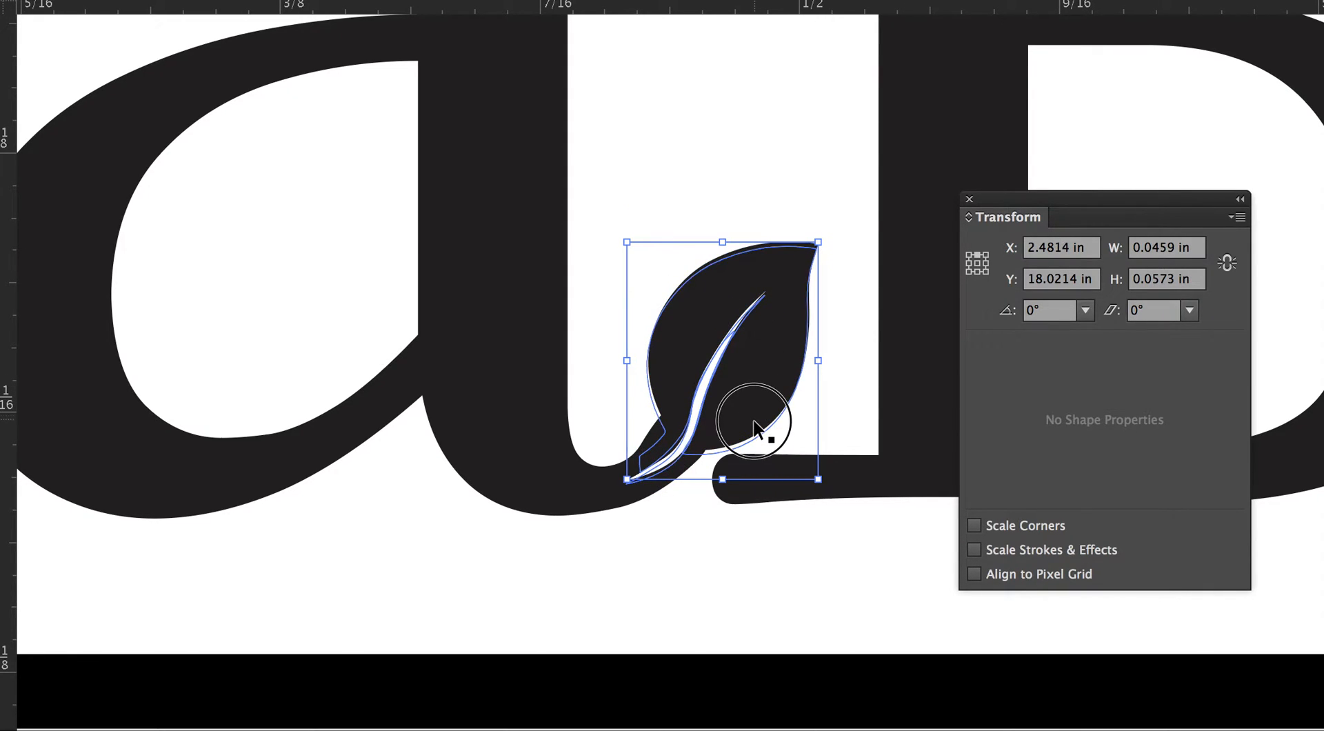
pyautogui.click(841, 423)
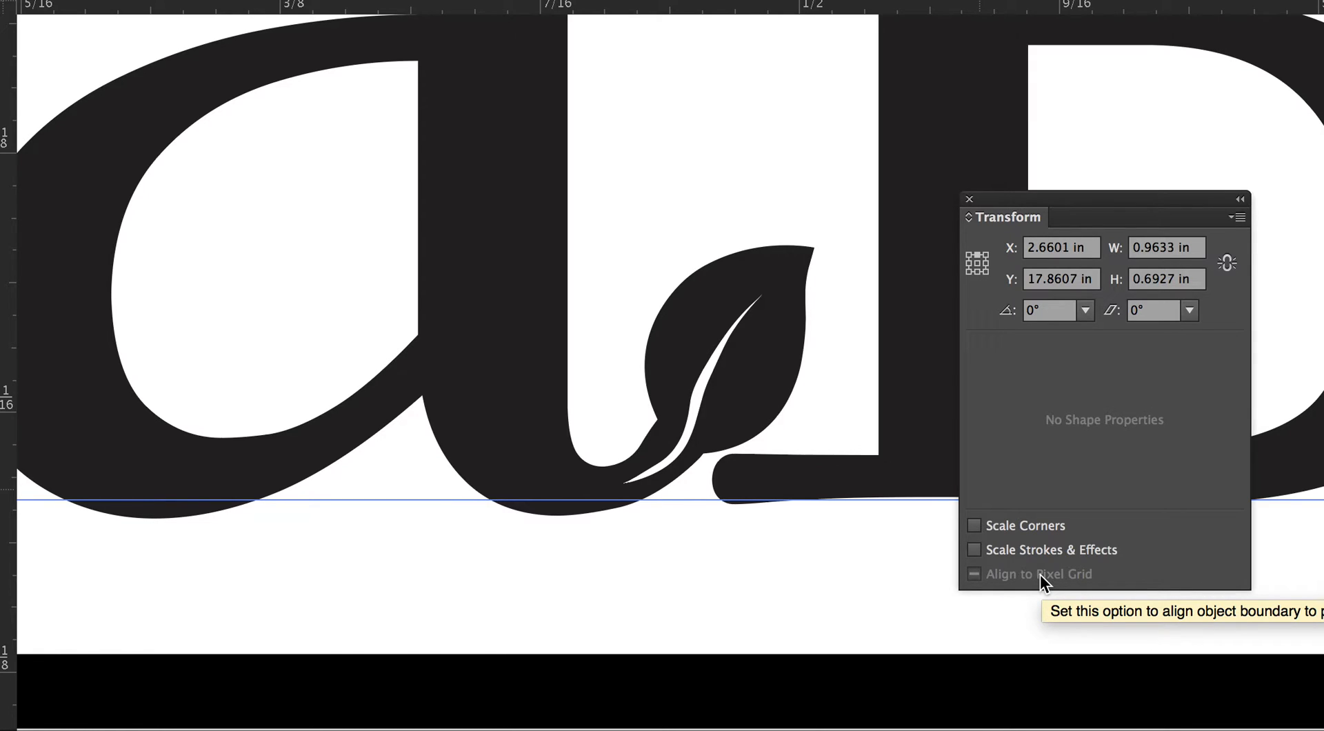
pyautogui.click(760, 386)
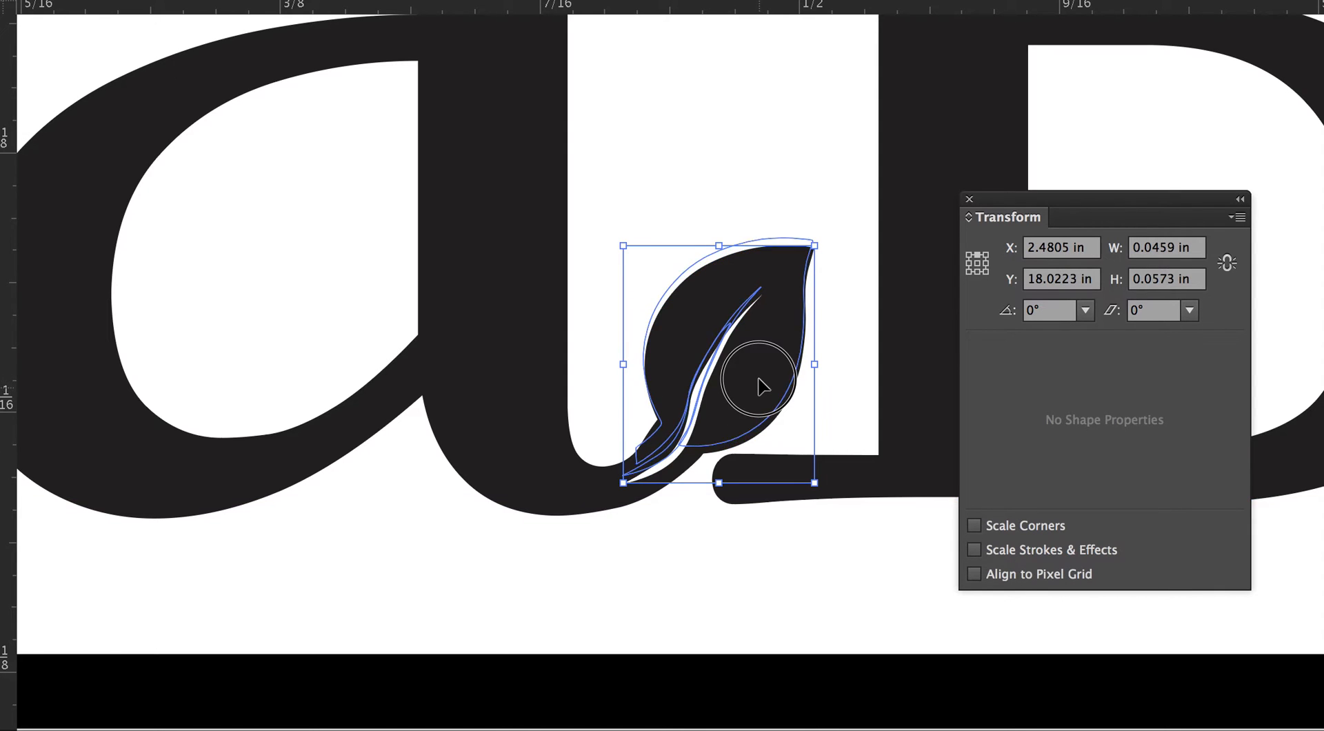
# Drag the leaf down so its stem tucks into the curve at the letter's base.
pyautogui.moveTo(760, 385); pyautogui.dragTo(759, 409)
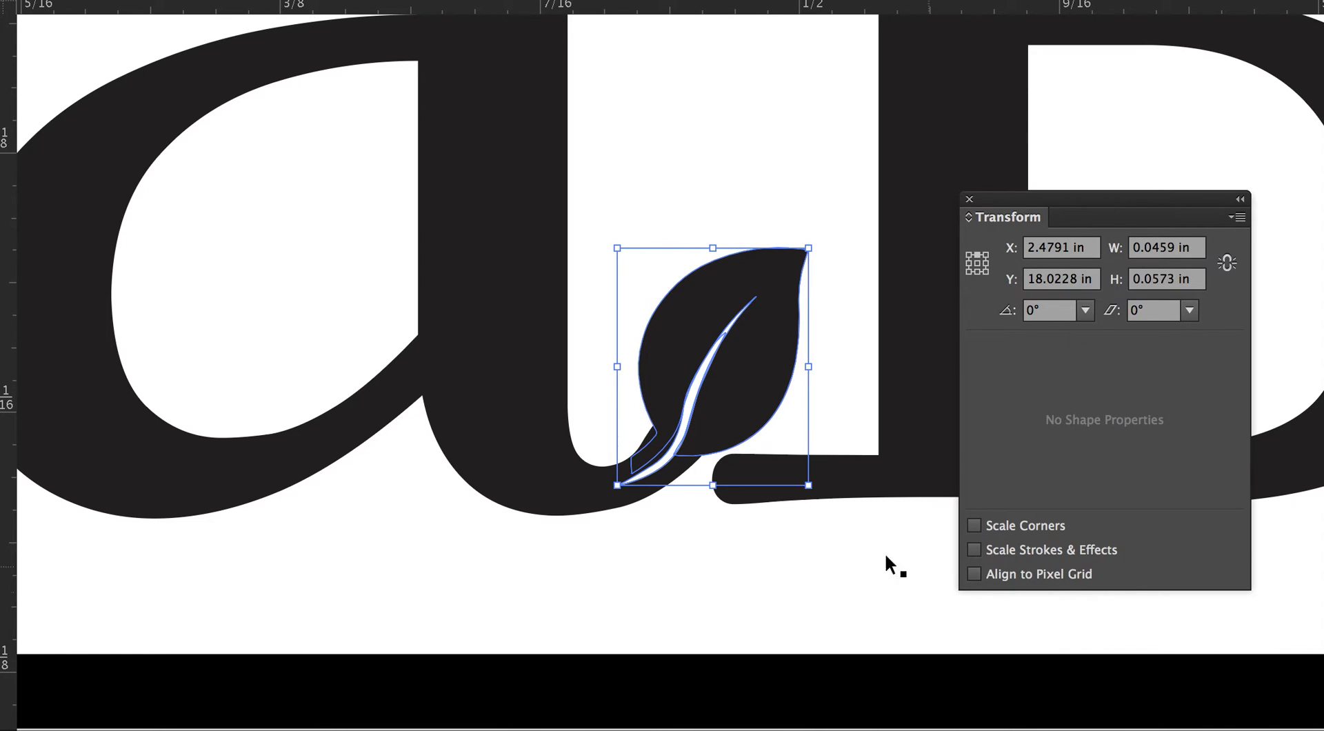
pyautogui.click(207, 0)
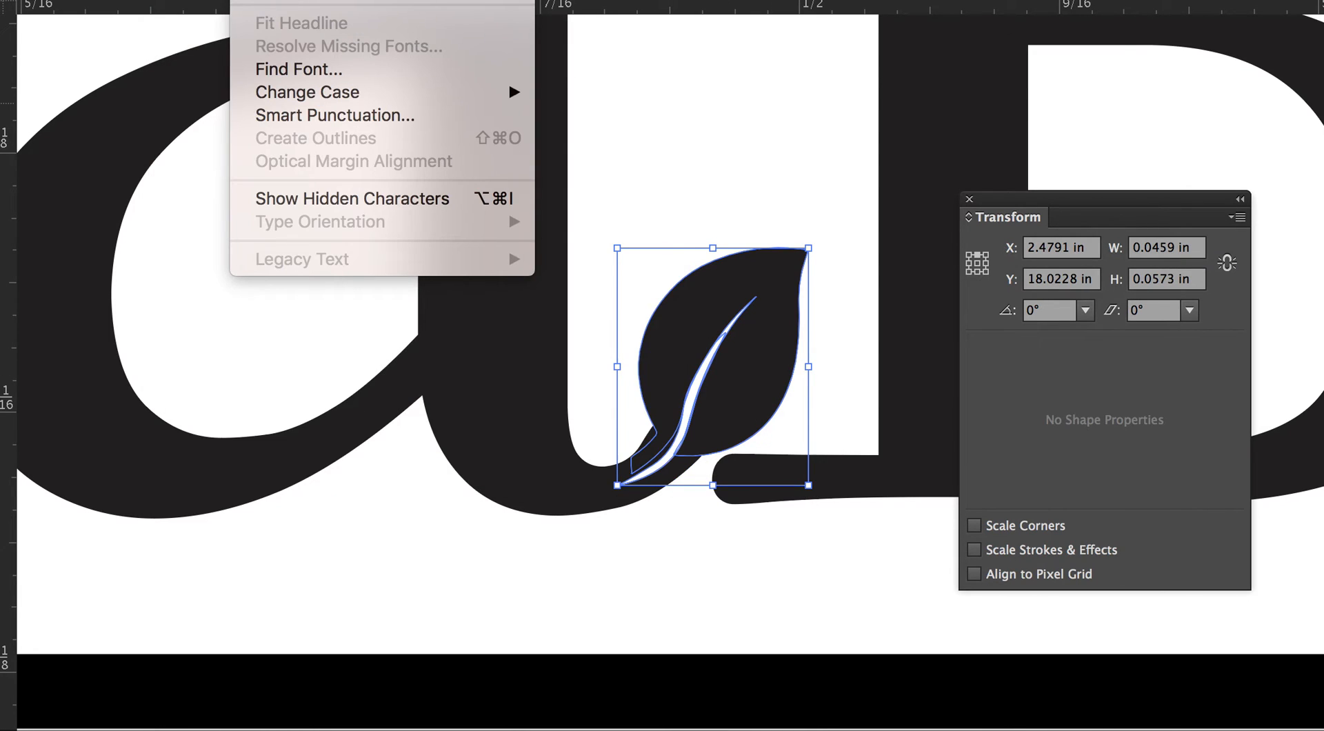
pyautogui.click(713, 163)
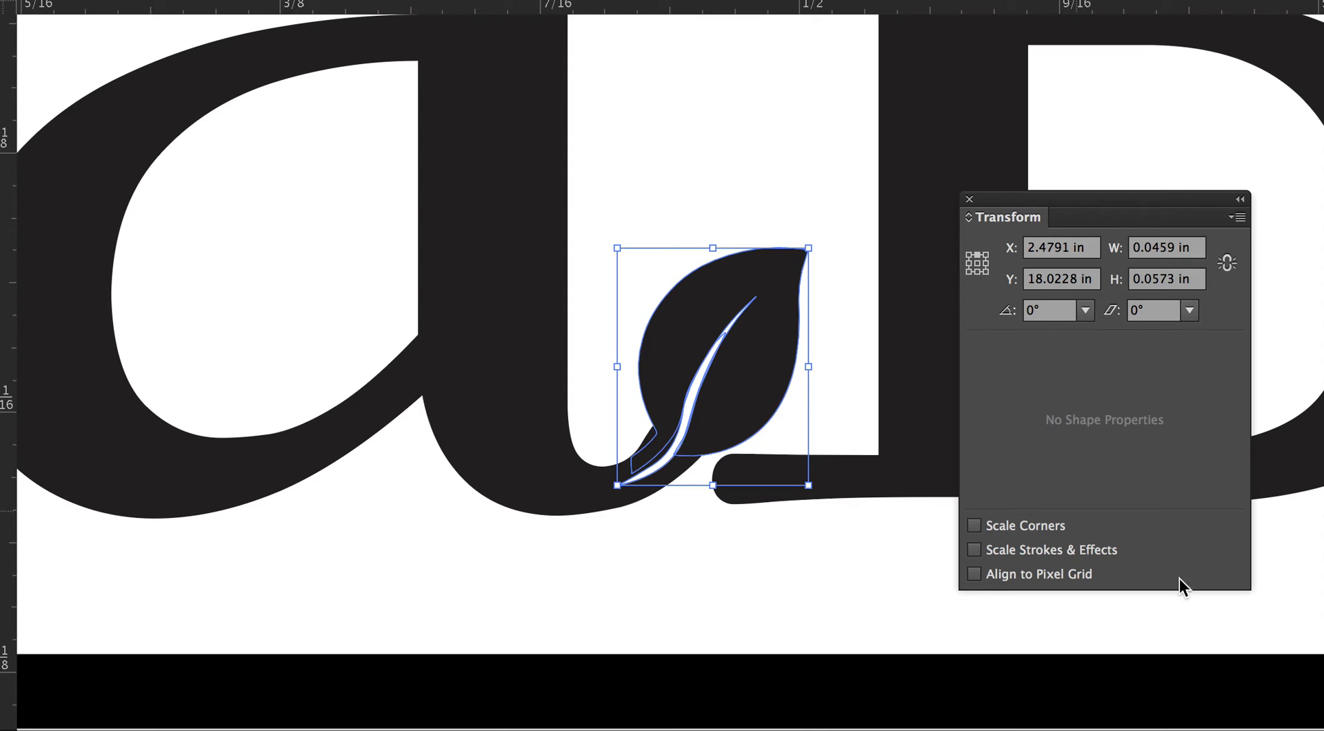